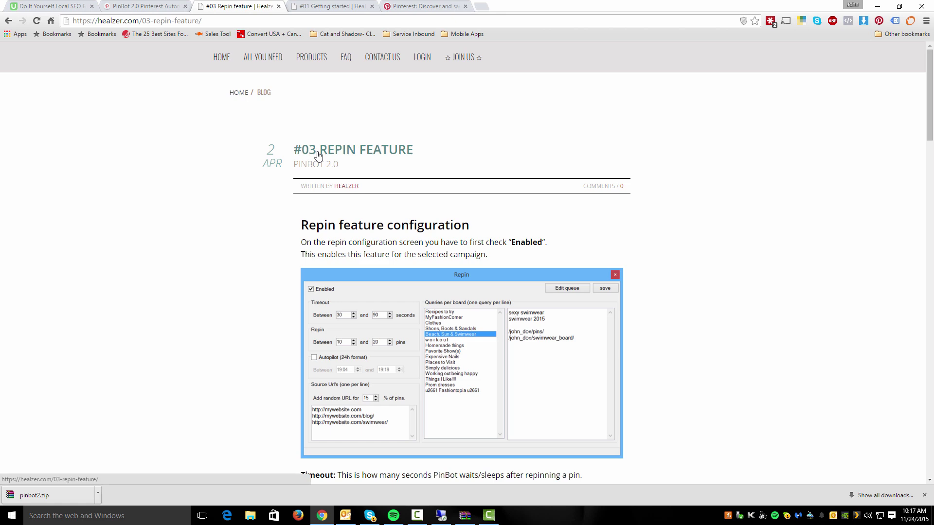
Step: Read through the Repin feature article, covering timeout, repin, autopilot, queries per board, custom lines and source URLs
{"action": "scroll", "coordinate": [395, 358], "scroll_direction": "down", "scroll_amount": 4}
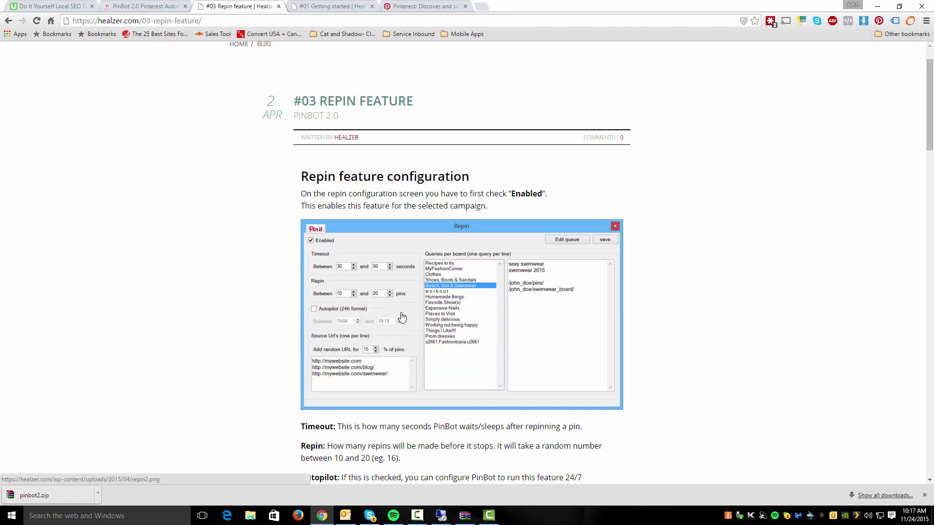
{"action": "scroll", "coordinate": [395, 357], "scroll_direction": "down", "scroll_amount": 4}
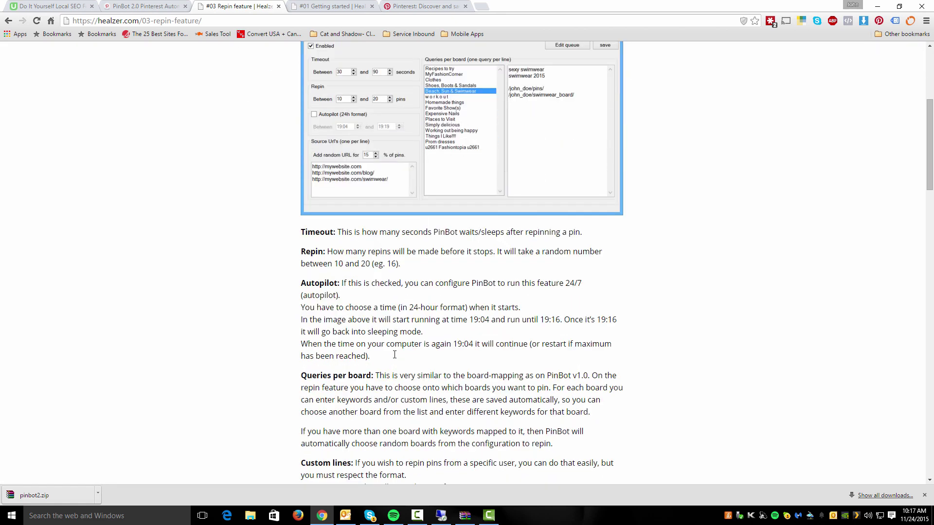
{"action": "scroll", "coordinate": [394, 354], "scroll_direction": "down", "scroll_amount": 4}
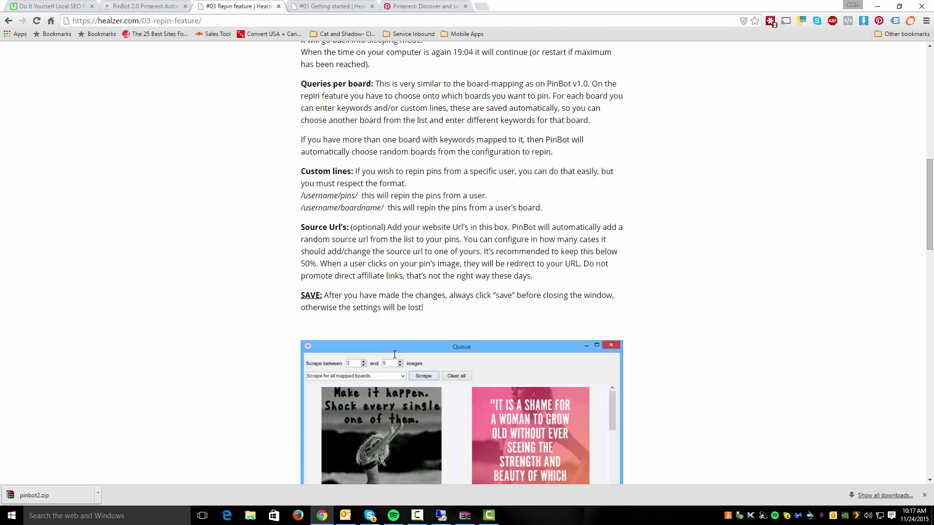
{"action": "scroll", "coordinate": [394, 355], "scroll_direction": "up", "scroll_amount": 11}
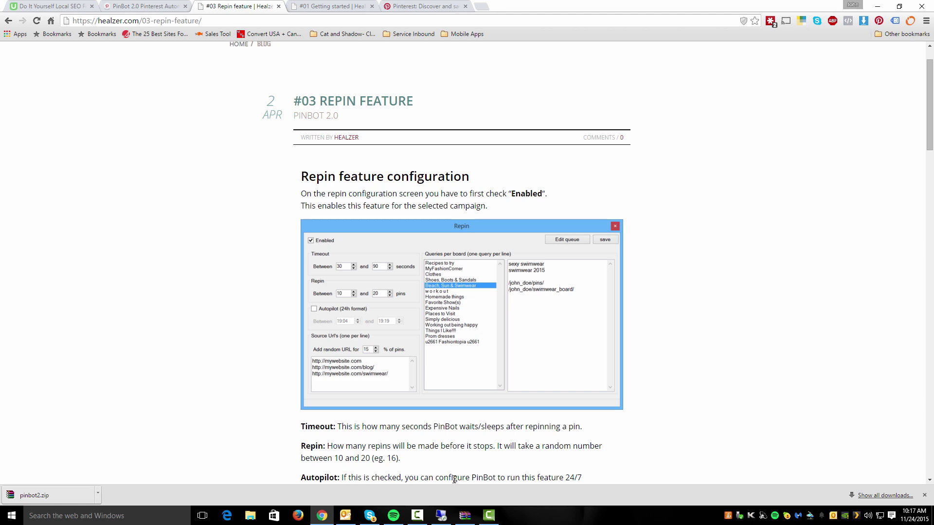
Step: Switch to PinBot in the remote desktop session and open the feature configurations for the selected account
{"action": "left_click", "coordinate": [441, 516]}
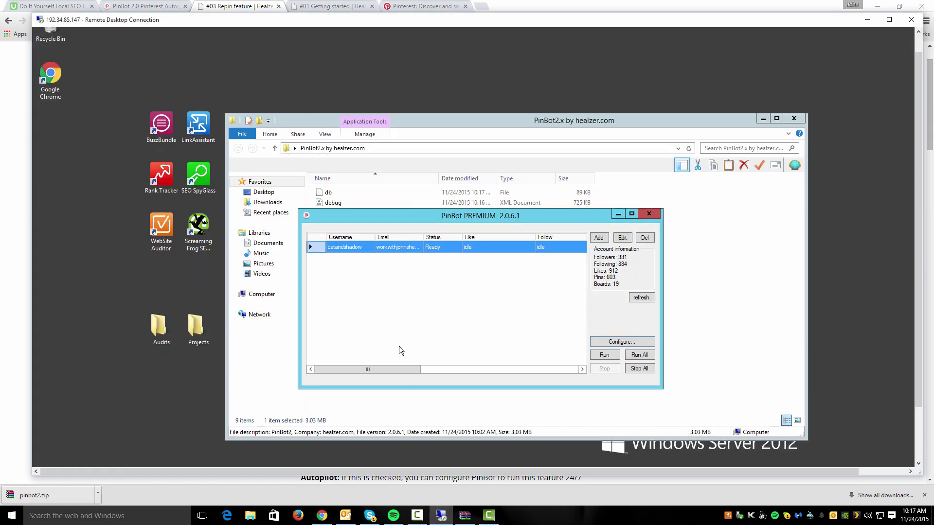
{"action": "left_click_drag", "start_coordinate": [469, 222], "coordinate": [415, 170]}
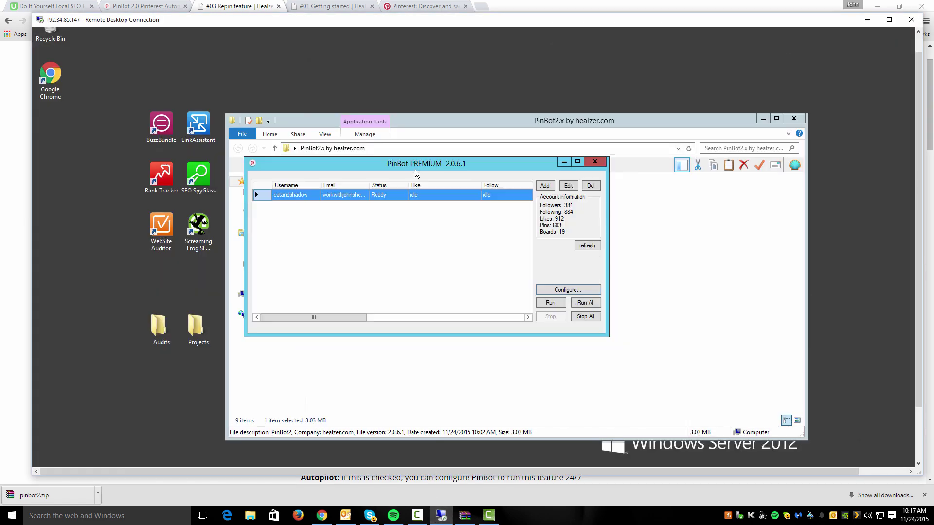
{"action": "left_click", "coordinate": [555, 290]}
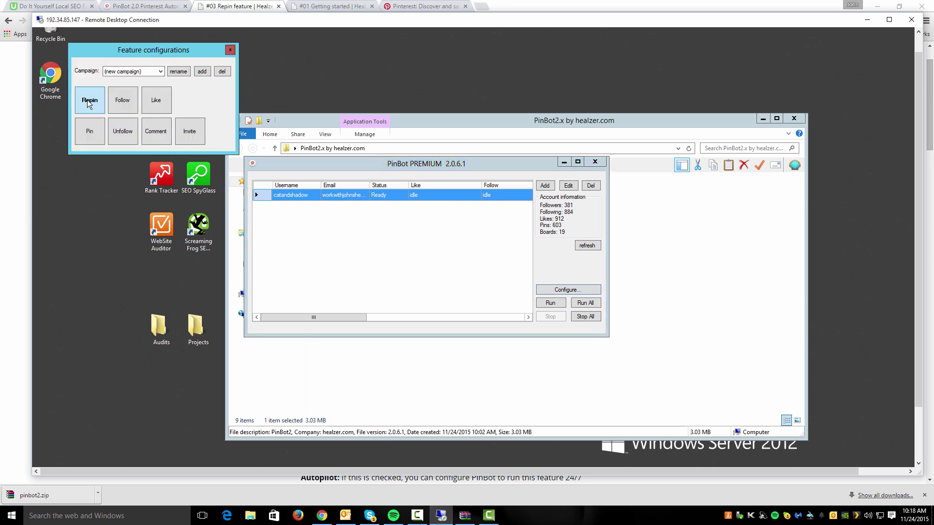
Step: Rename the existing campaign from its default name to "Cat Pinning"
{"action": "left_click", "coordinate": [160, 73]}
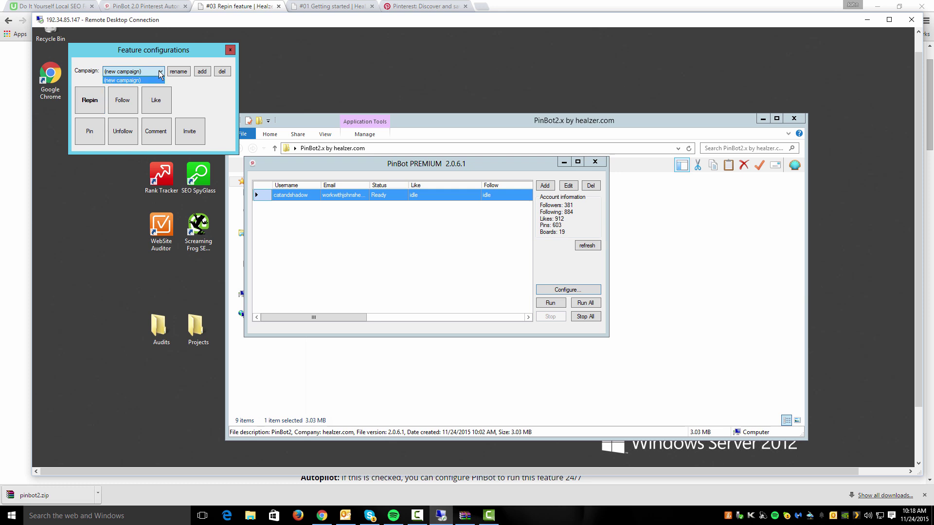
{"action": "left_click", "coordinate": [160, 73]}
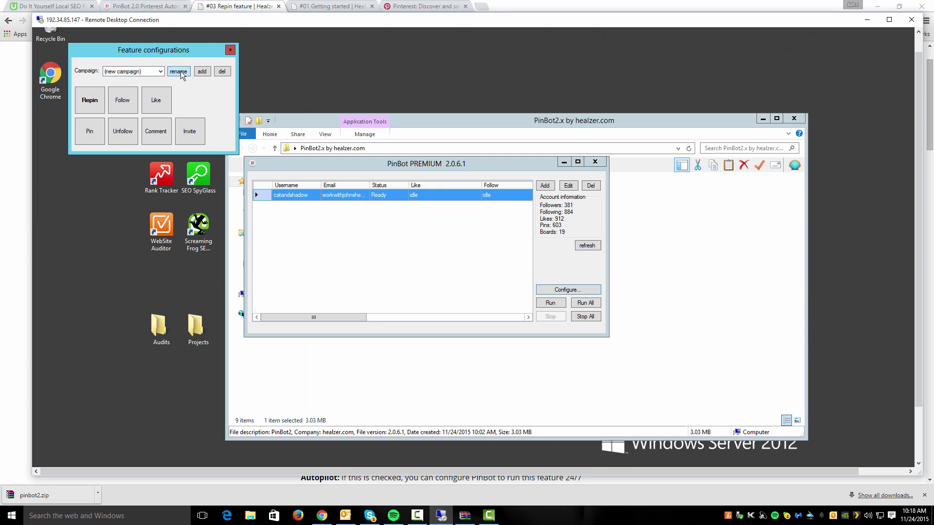
{"action": "left_click", "coordinate": [178, 73]}
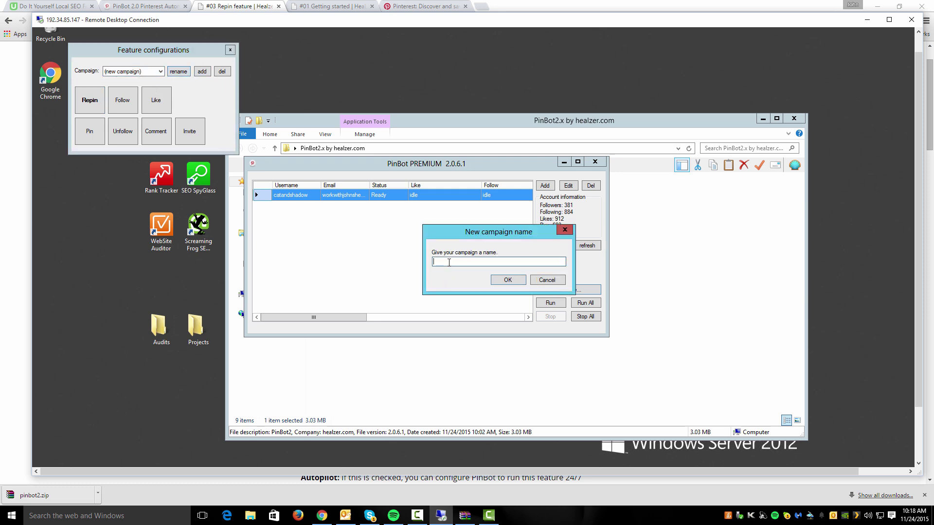
{"action": "type", "text": "Cat Capaig"}
{"action": "key", "text": "BackSpace"}
{"action": "key", "text": "BackSpace"}
{"action": "key", "text": "BackSpace"}
{"action": "key", "text": "BackSpace"}
{"action": "key", "text": "BackSpace"}
{"action": "type", "text": "Pinning"}
{"action": "left_click", "coordinate": [508, 282]}
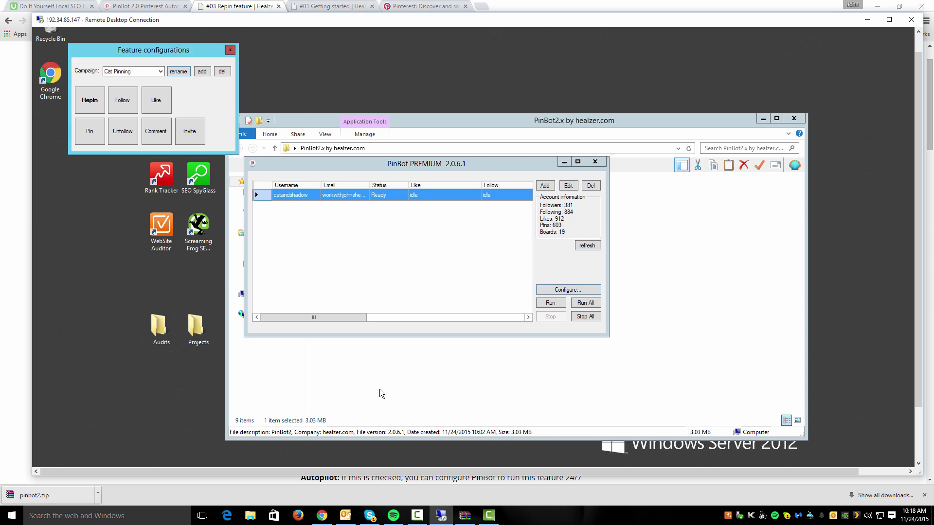
Step: Open the Repin settings for the Cat Pinning campaign and move their window clear of the feature configurations
{"action": "left_click", "coordinate": [162, 73]}
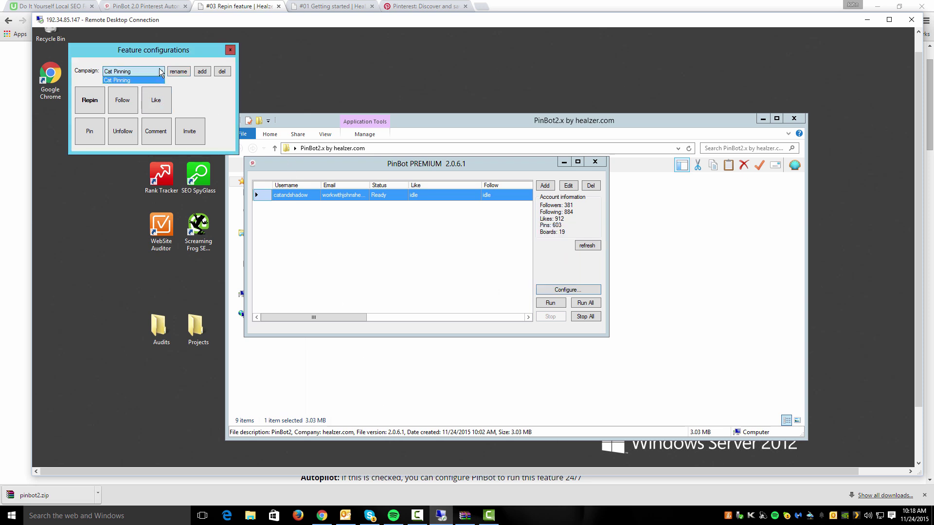
{"action": "left_click", "coordinate": [162, 73]}
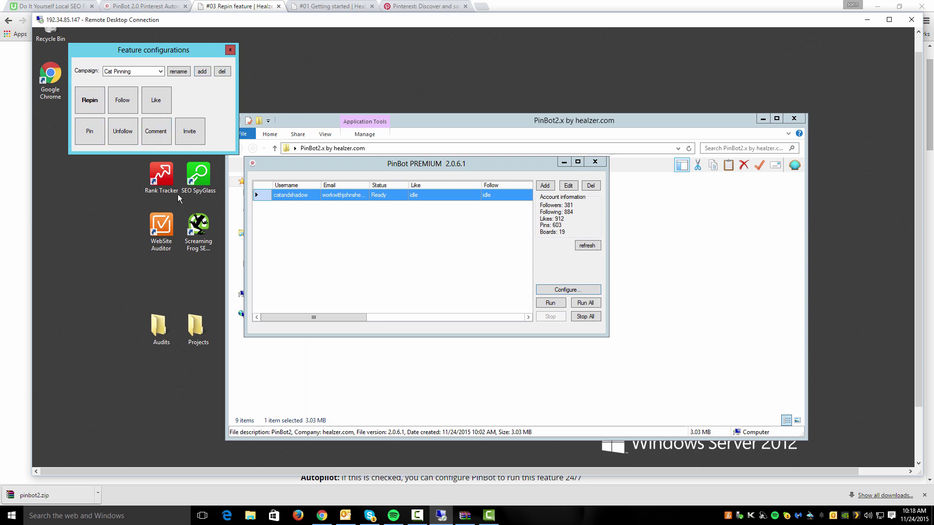
{"action": "left_click", "coordinate": [96, 98]}
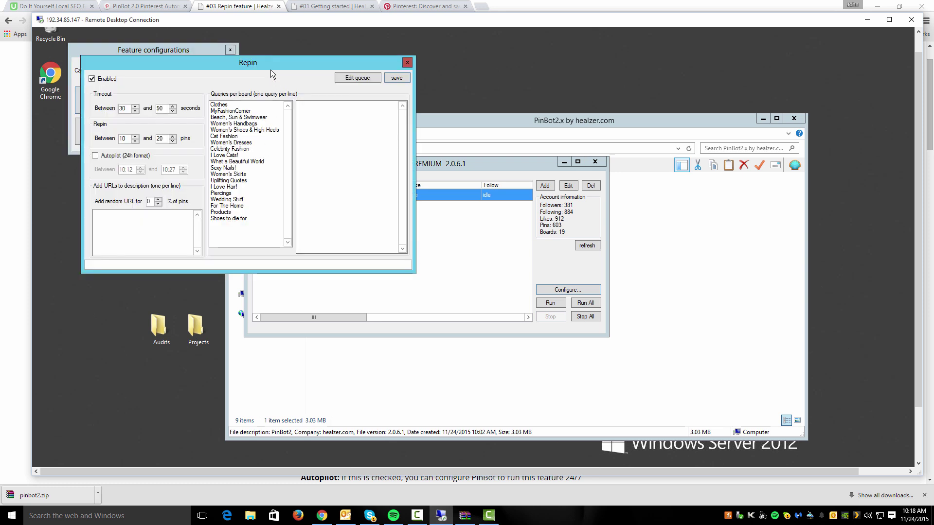
{"action": "left_click_drag", "start_coordinate": [271, 69], "coordinate": [364, 135]}
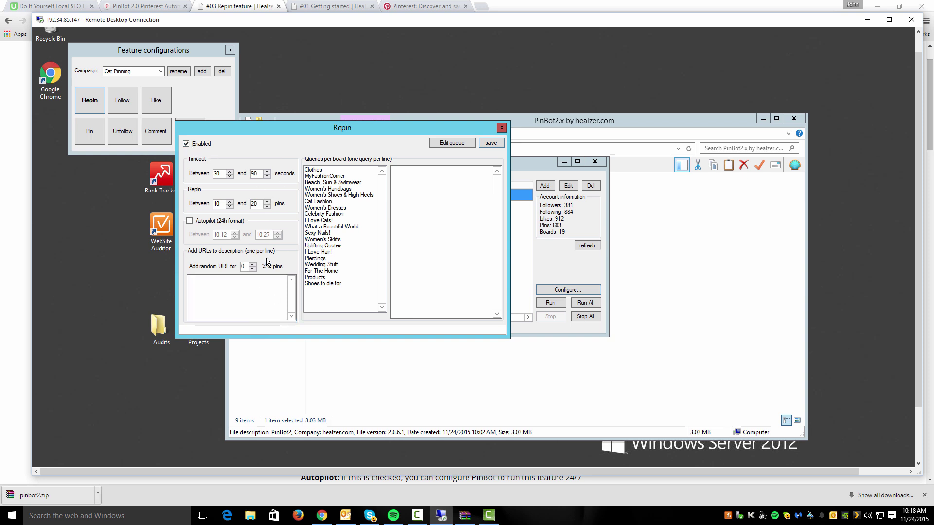
Step: Set the repin timeout to between 10 and 90 seconds
{"action": "double_click", "coordinate": [212, 173]}
{"action": "left_click", "coordinate": [223, 173]}
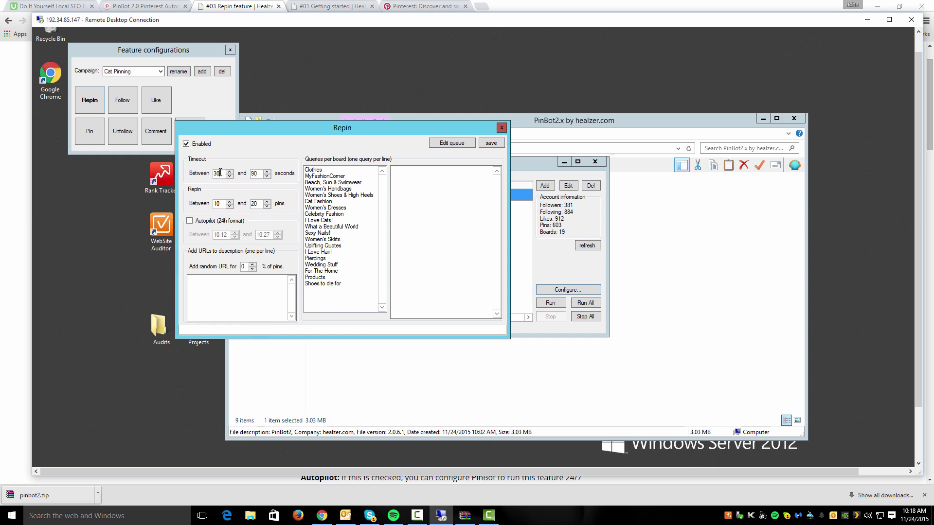
{"action": "double_click", "coordinate": [253, 174]}
{"action": "double_click", "coordinate": [220, 174]}
{"action": "type", "text": "17"}
{"action": "key", "text": "Tab"}
{"action": "type", "text": "128"}
{"action": "key", "text": "shift+Tab"}
{"action": "left_click_drag", "start_coordinate": [262, 174], "coordinate": [250, 177]}
{"action": "left_click_drag", "start_coordinate": [221, 174], "coordinate": [206, 183]}
{"action": "double_click", "coordinate": [257, 173]}
{"action": "type", "text": "15"}
{"action": "left_click_drag", "start_coordinate": [258, 174], "coordinate": [242, 183]}
Step: Enable the 24h autopilot and set random URLs to be added for 15% of pins
{"action": "left_click_drag", "start_coordinate": [222, 204], "coordinate": [209, 216]}
{"action": "left_click", "coordinate": [189, 222]}
{"action": "left_click", "coordinate": [218, 294]}
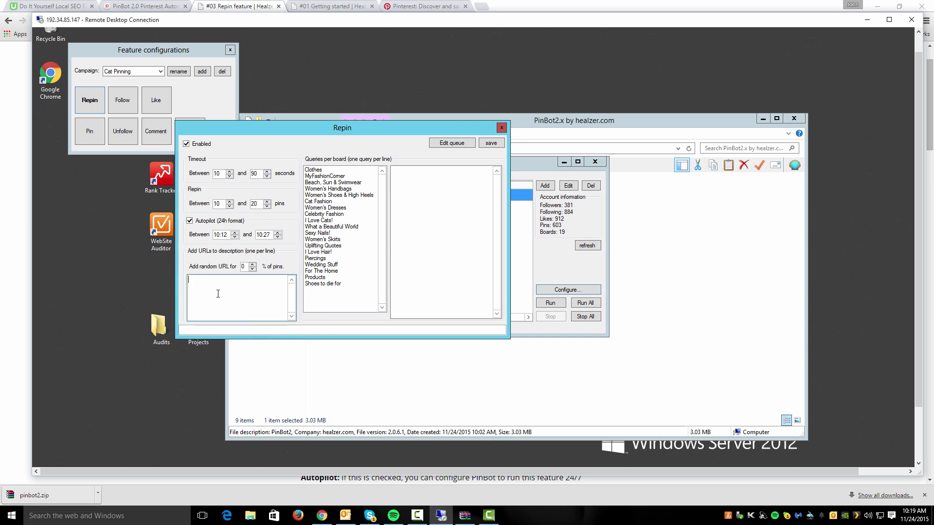
{"action": "double_click", "coordinate": [243, 267]}
{"action": "left_click", "coordinate": [235, 286]}
{"action": "double_click", "coordinate": [244, 269]}
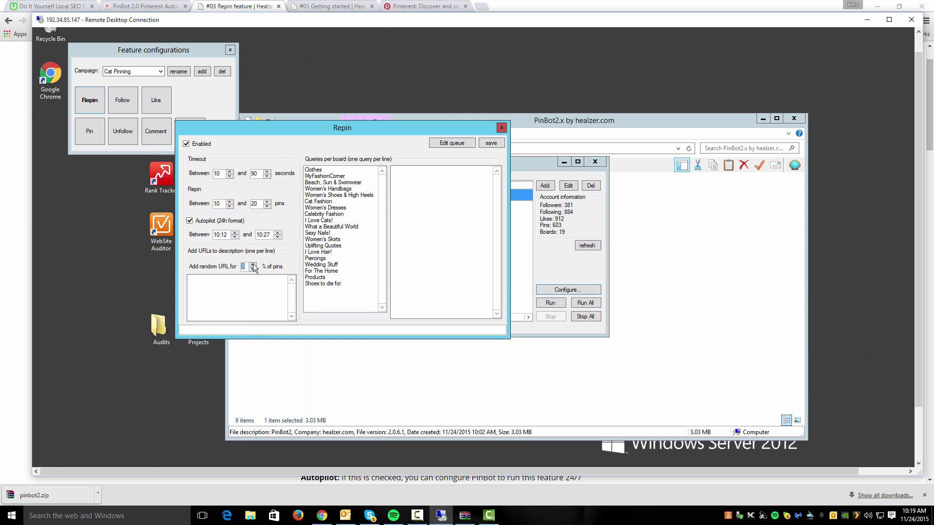
{"action": "type", "text": "18"}
{"action": "left_click", "coordinate": [240, 289]}
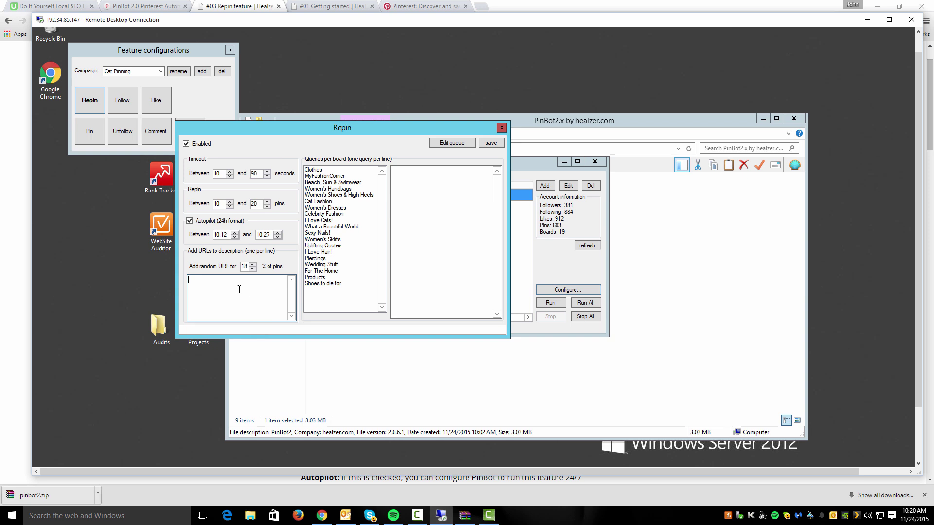
{"action": "left_click", "coordinate": [245, 267]}
{"action": "left_click", "coordinate": [252, 269]}
{"action": "left_click", "coordinate": [244, 293]}
{"action": "type", "text": "http://www.url.co"}
{"action": "key", "text": "BackSpace"}
{"action": "key", "text": "BackSpace"}
{"action": "key", "text": "BackSpace"}
{"action": "key", "text": "BackSpace"}
{"action": "key", "text": "BackSpace"}
{"action": "key", "text": "BackSpace"}
{"action": "key", "text": "BackSpace"}
{"action": "key", "text": "BackSpace"}
{"action": "key", "text": "BackSpace"}
{"action": "key", "text": "BackSpace"}
{"action": "key", "text": "BackSpace"}
{"action": "key", "text": "BackSpace"}
{"action": "key", "text": "BackSpace"}
{"action": "key", "text": "BackSpace"}
{"action": "key", "text": "BackSpace"}
{"action": "key", "text": "BackSpace"}
{"action": "key", "text": "BackSpace"}
Step: Select the Cat Fashion board for queries and highlight the /Catsstories/cat-fashion/ part of the matching Pinterest board's address in the browser
{"action": "left_click", "coordinate": [335, 202]}
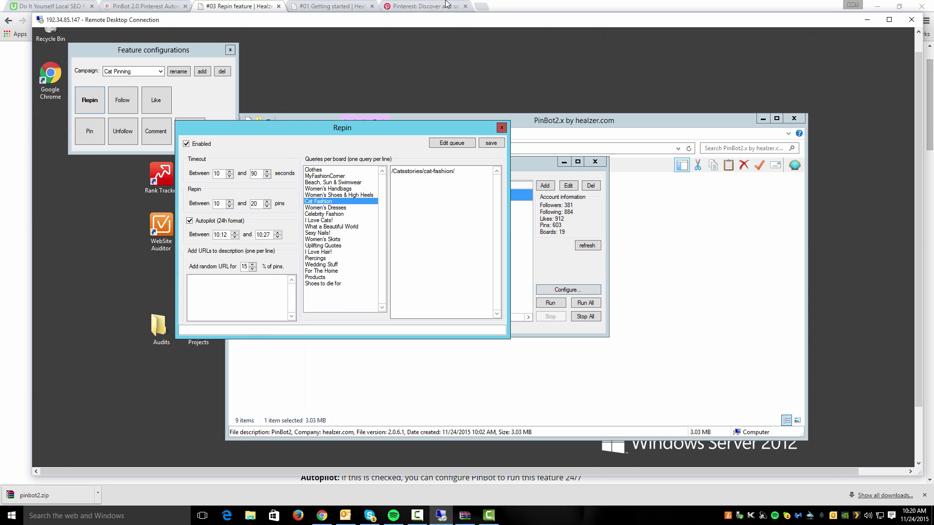
{"action": "left_click", "coordinate": [423, 6]}
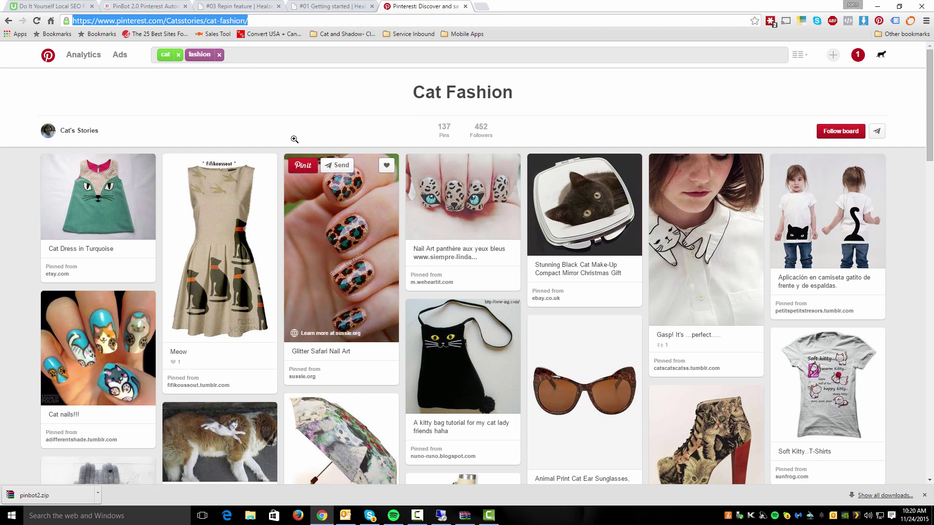
{"action": "left_click", "coordinate": [172, 20]}
{"action": "left_click_drag", "start_coordinate": [166, 21], "coordinate": [248, 20]}
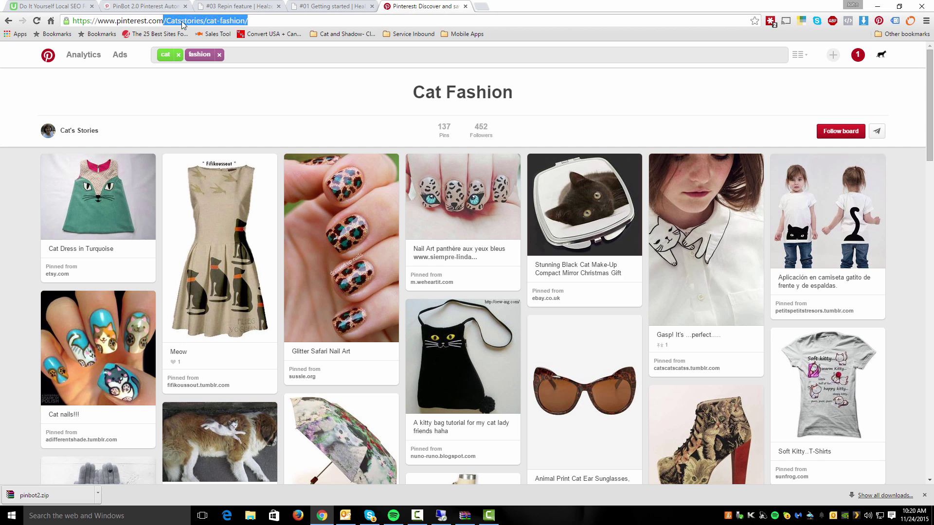
Step: Return to PinBot, add the query "cat fashion" below the Cat Fashion board's custom line, and save the repin settings
{"action": "left_click", "coordinate": [440, 514]}
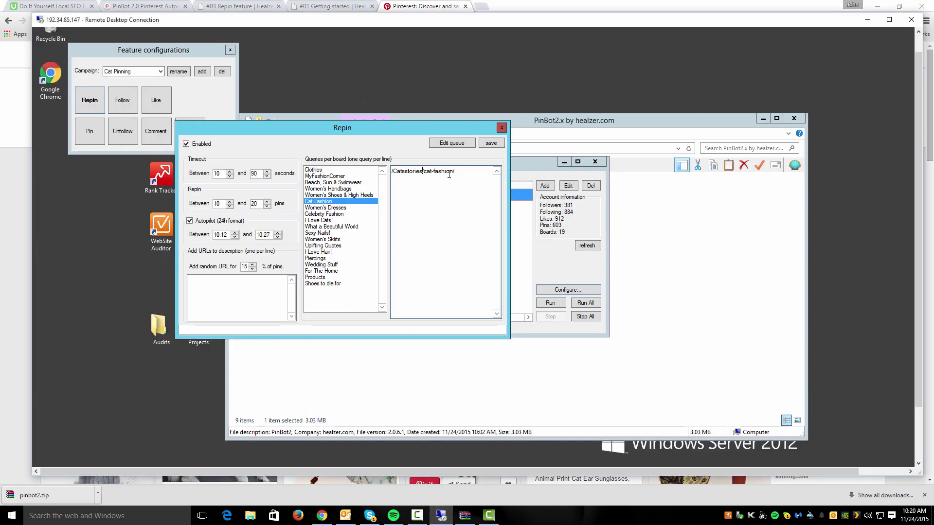
{"action": "left_click_drag", "start_coordinate": [455, 172], "coordinate": [393, 169]}
{"action": "left_click", "coordinate": [392, 169]}
{"action": "left_click", "coordinate": [461, 176]}
{"action": "type", "text": "cat fashion"}
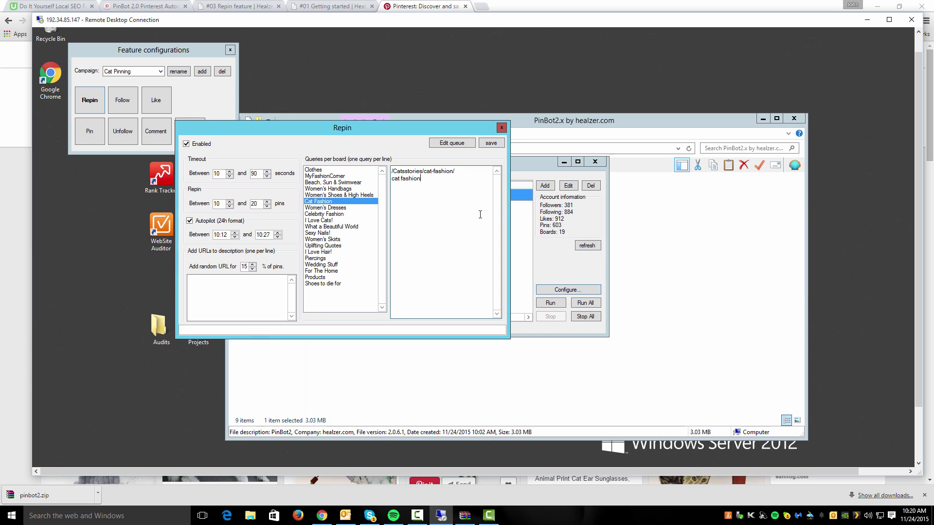
{"action": "left_click", "coordinate": [489, 142]}
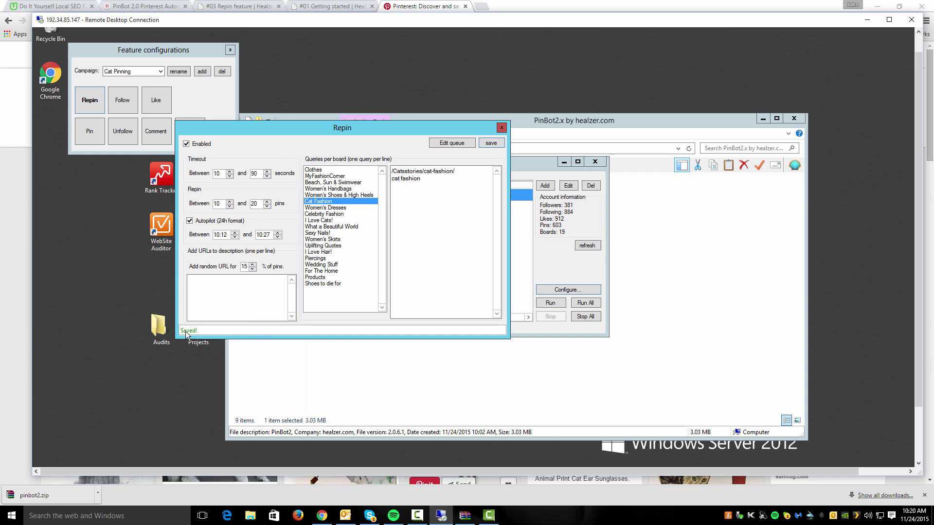
Step: Open the repin queue and clear all pins from it
{"action": "left_click", "coordinate": [453, 143]}
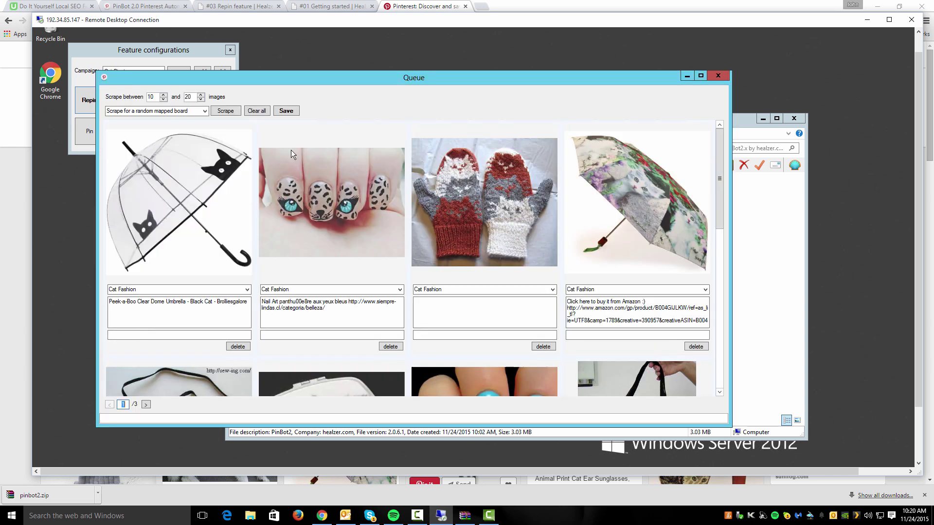
{"action": "left_click", "coordinate": [257, 111]}
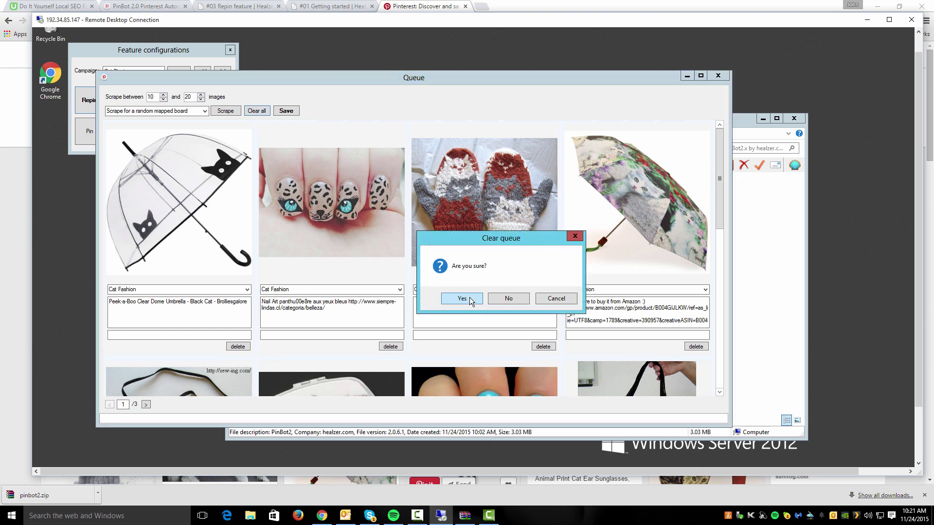
{"action": "left_click", "coordinate": [470, 299]}
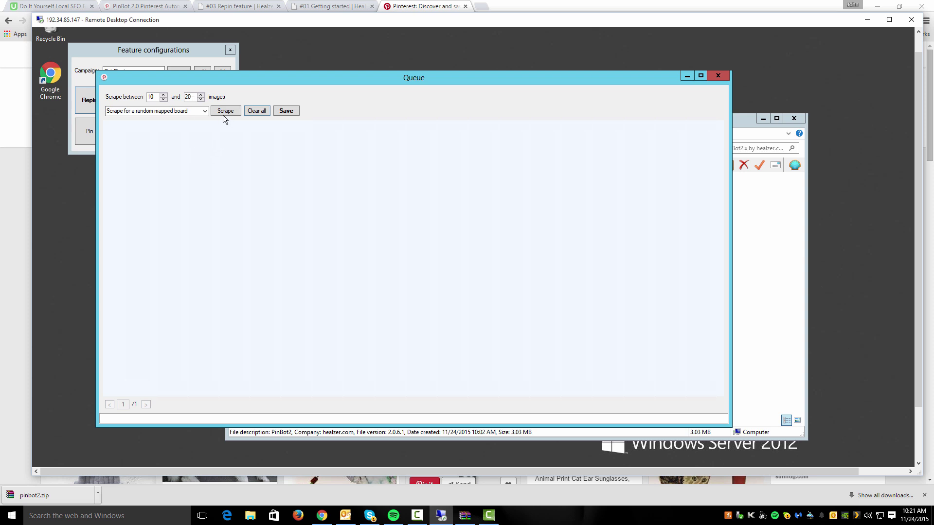
Step: Scrape between 10 and 20 images for the Cat Fashion board into the queue
{"action": "left_click", "coordinate": [202, 111]}
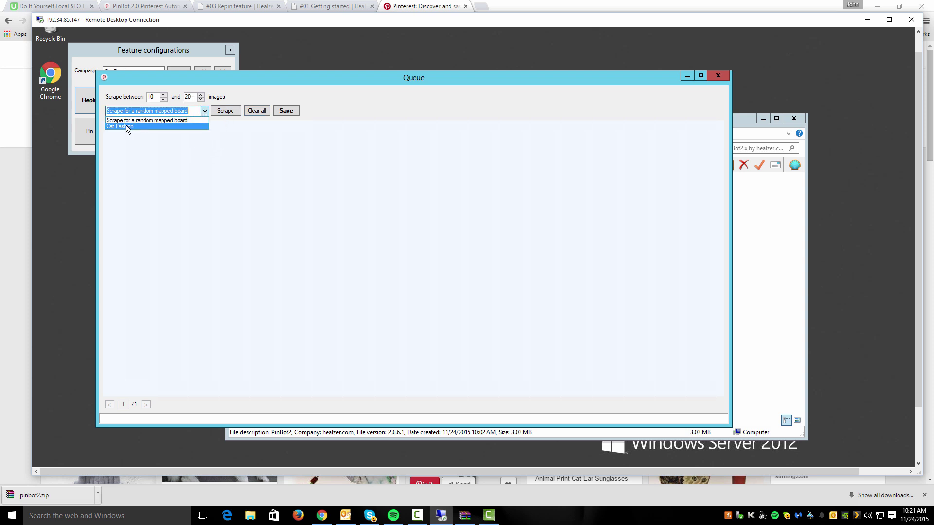
{"action": "left_click", "coordinate": [161, 126]}
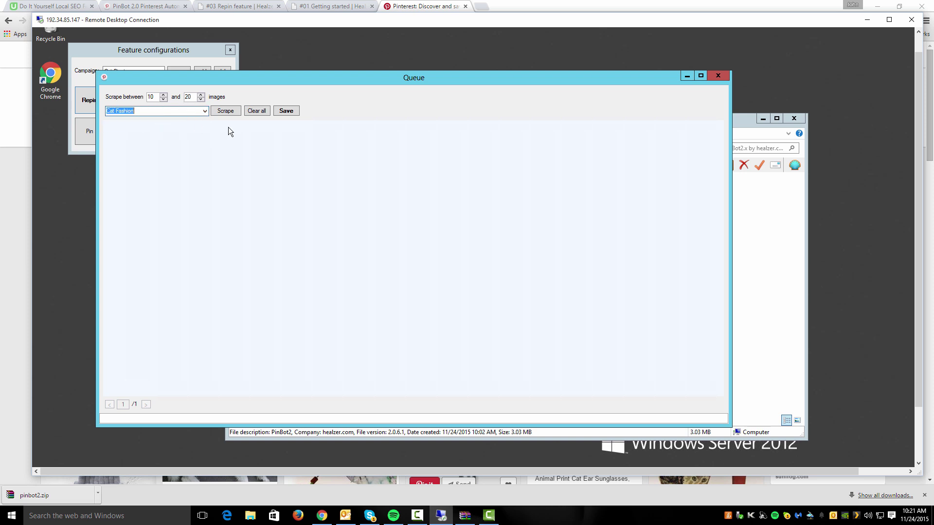
{"action": "left_click", "coordinate": [226, 111]}
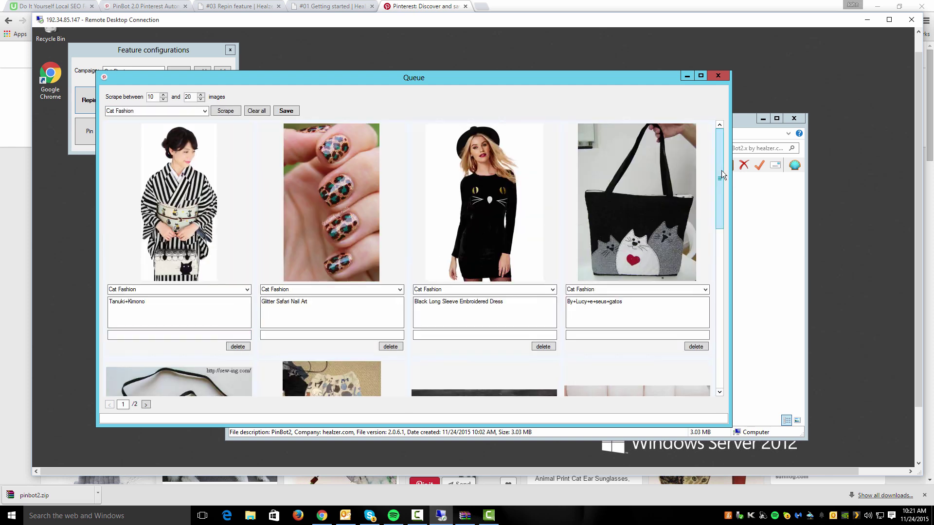
Step: Examine the scraped pins in the queue with their images, assigned boards, descriptions and empty entry fields
{"action": "left_click_drag", "start_coordinate": [722, 171], "coordinate": [709, 317]}
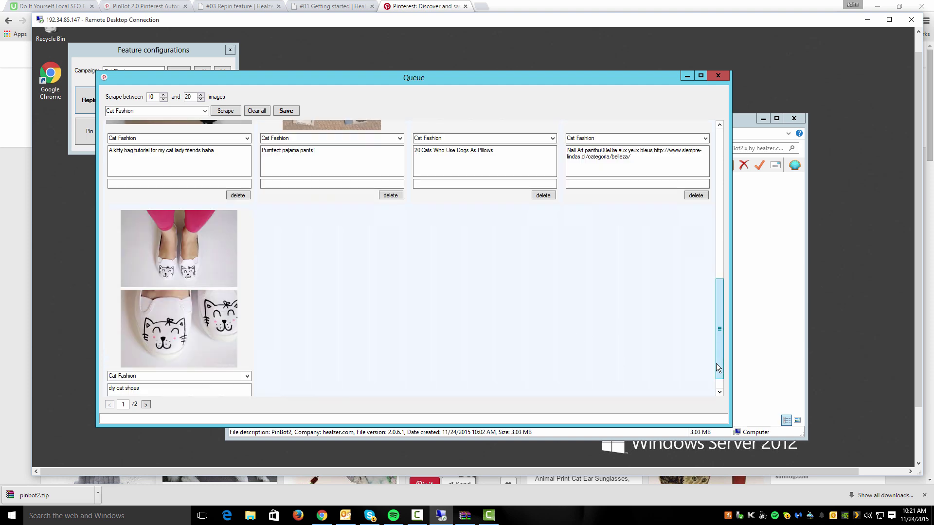
{"action": "mouse_move", "coordinate": [718, 364]}
{"action": "left_mouse_down"}
{"action": "mouse_move", "coordinate": [719, 329]}
{"action": "mouse_move", "coordinate": [720, 360]}
{"action": "left_mouse_up"}
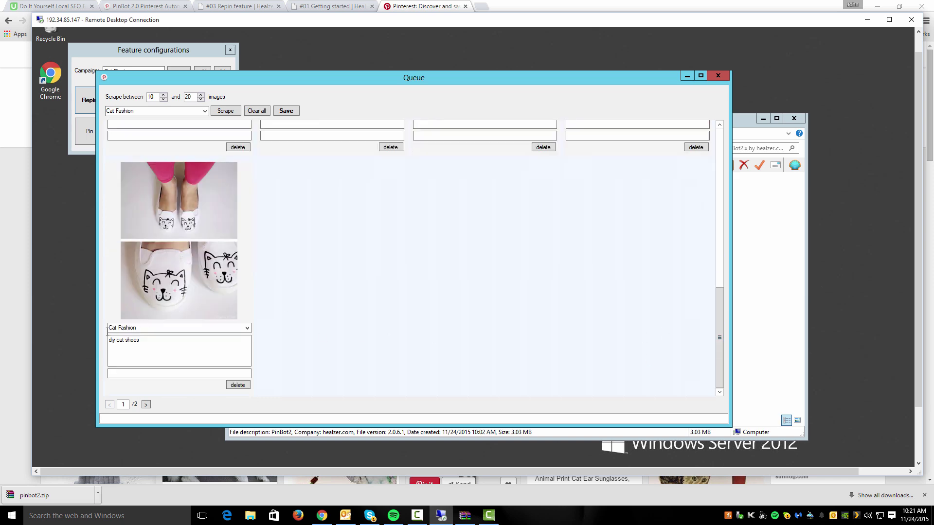
{"action": "left_click", "coordinate": [144, 375]}
{"action": "left_click_drag", "start_coordinate": [718, 339], "coordinate": [707, 270]}
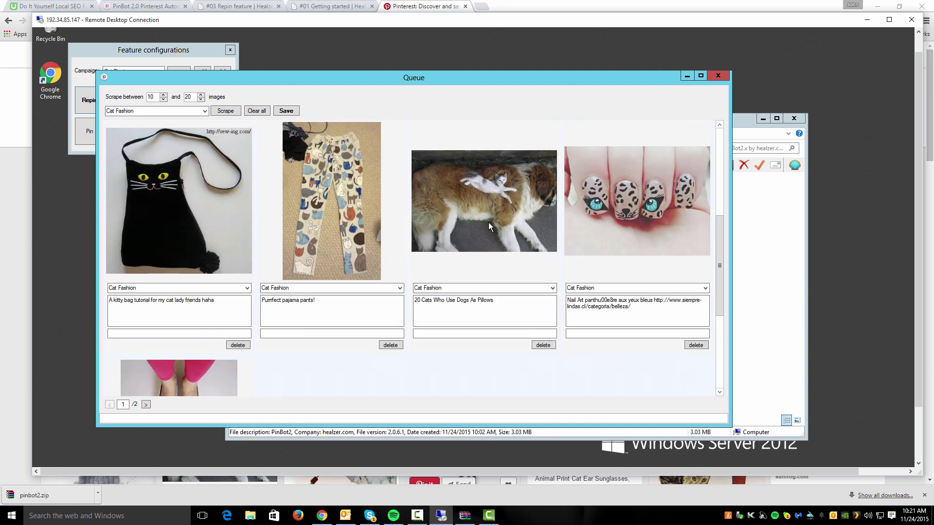
{"action": "left_click_drag", "start_coordinate": [723, 284], "coordinate": [711, 176]}
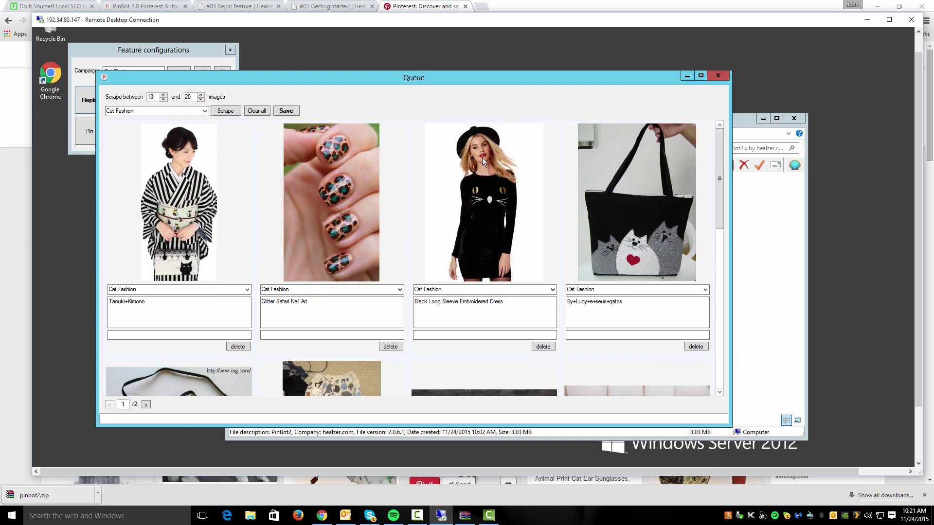
Step: Delete the "20 Cats Who Use Dogs As Pillows" pin and both leopard-print nail art pins from the first page of the queue
{"action": "left_click_drag", "start_coordinate": [720, 186], "coordinate": [720, 236]}
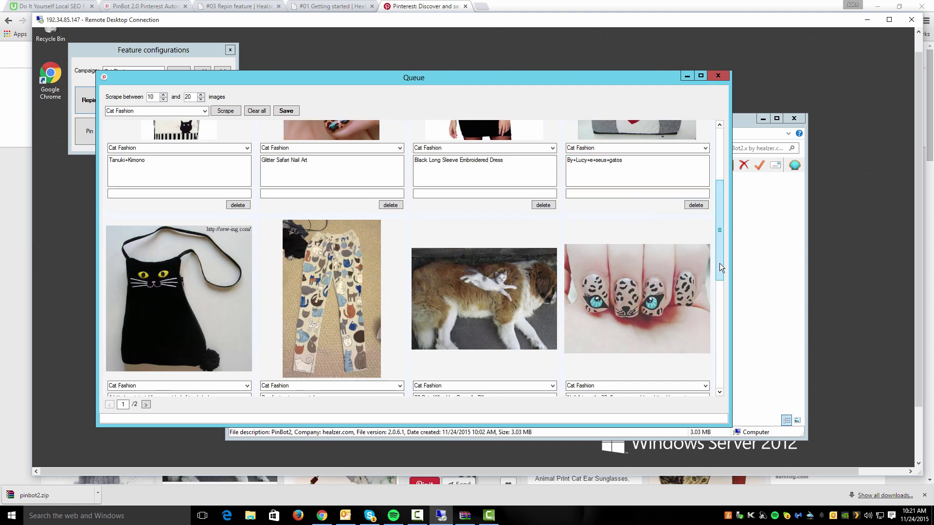
{"action": "left_click_drag", "start_coordinate": [719, 263], "coordinate": [720, 277]}
{"action": "scroll", "coordinate": [524, 360], "scroll_direction": "down", "scroll_amount": 1}
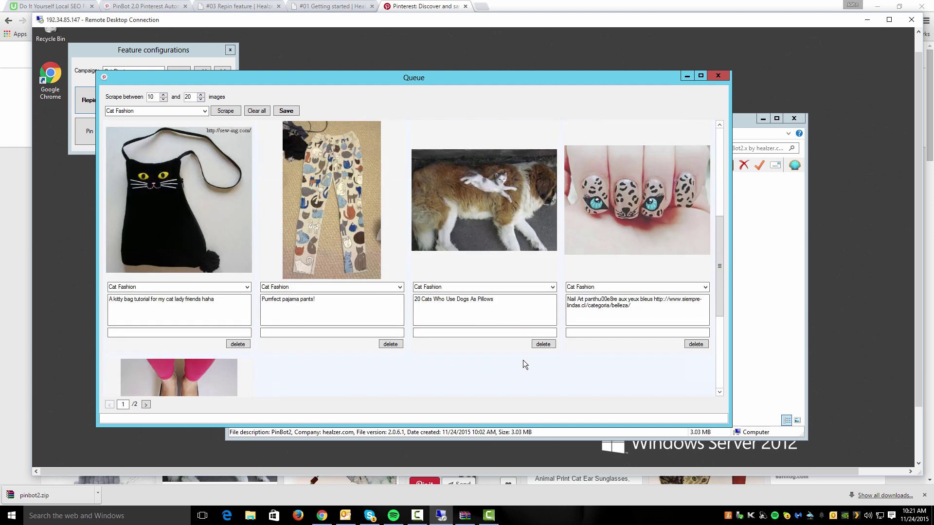
{"action": "left_click", "coordinate": [543, 344]}
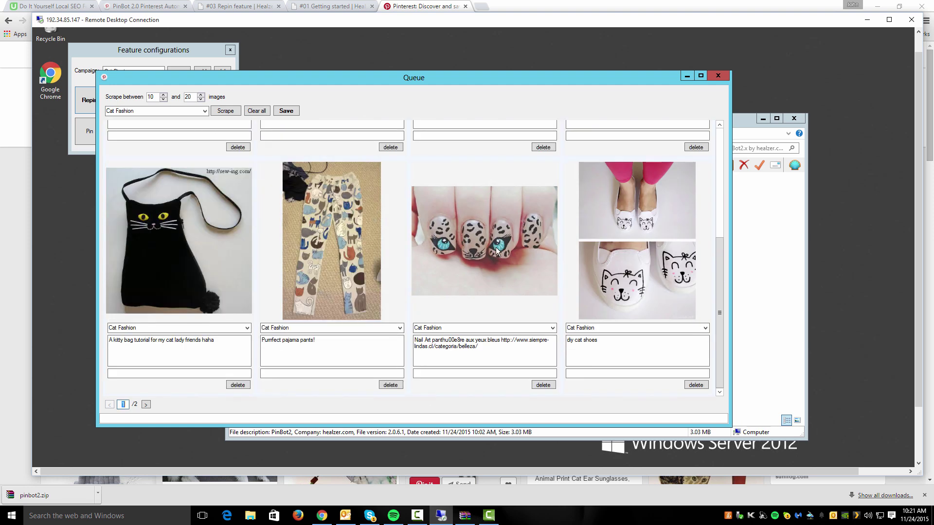
{"action": "left_click", "coordinate": [543, 385]}
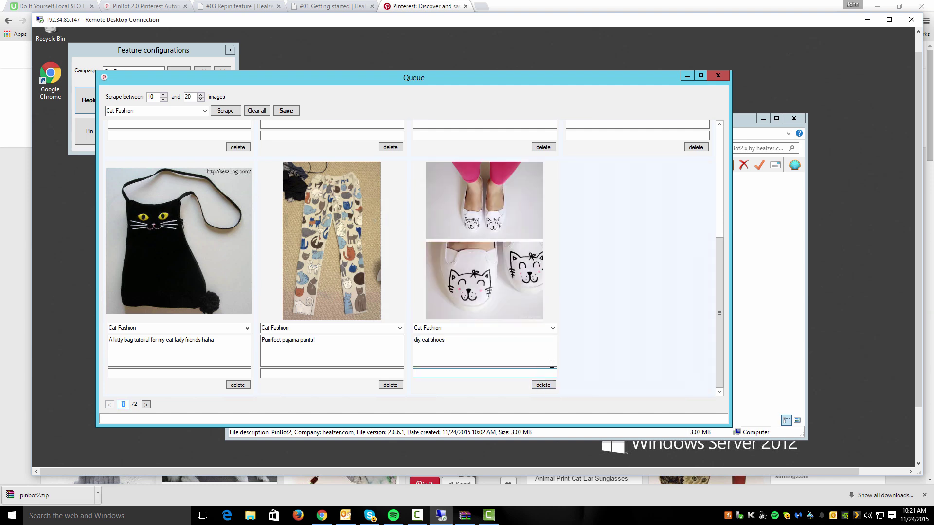
{"action": "left_click_drag", "start_coordinate": [719, 301], "coordinate": [722, 223]}
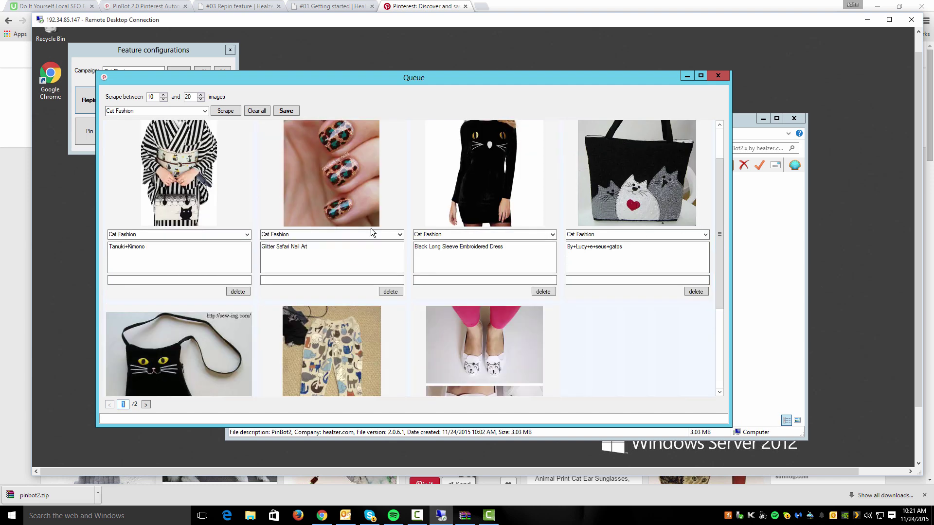
{"action": "left_click", "coordinate": [394, 293]}
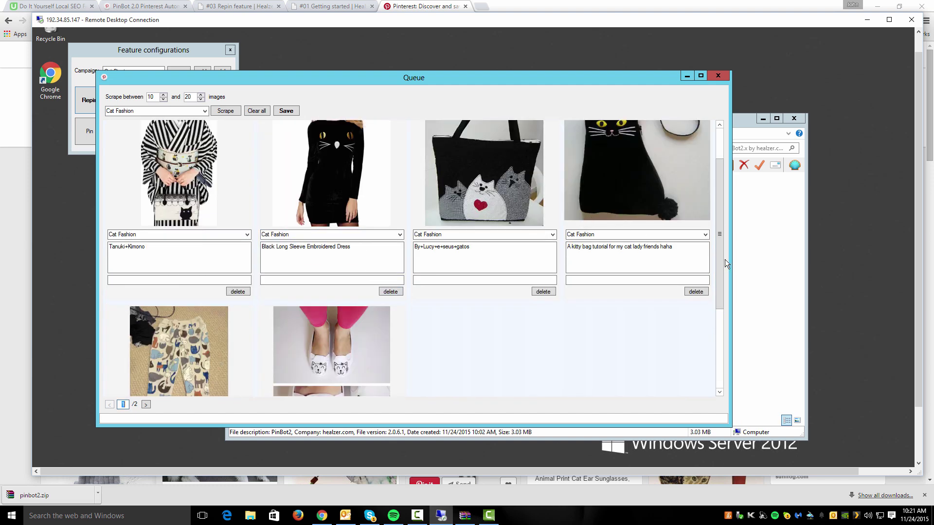
{"action": "left_click_drag", "start_coordinate": [721, 237], "coordinate": [722, 207]}
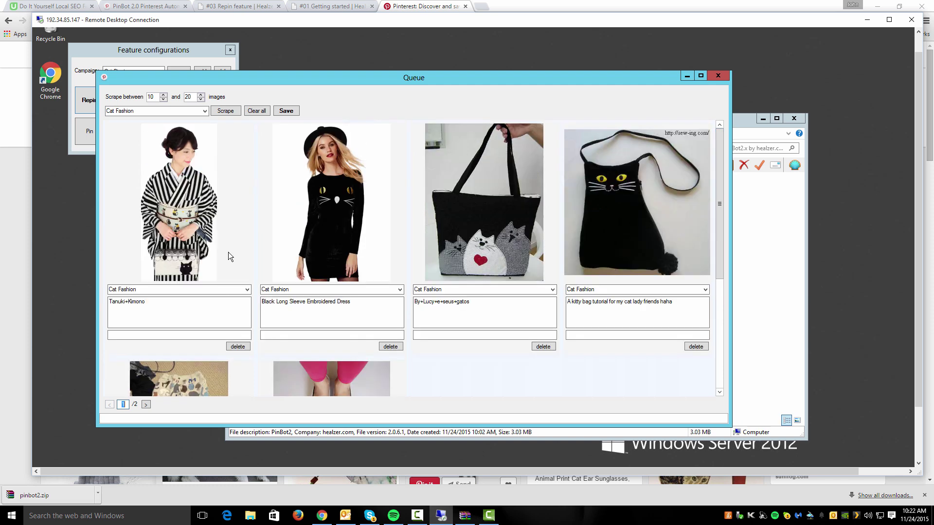
{"action": "left_click", "coordinate": [158, 333]}
{"action": "left_click", "coordinate": [246, 290]}
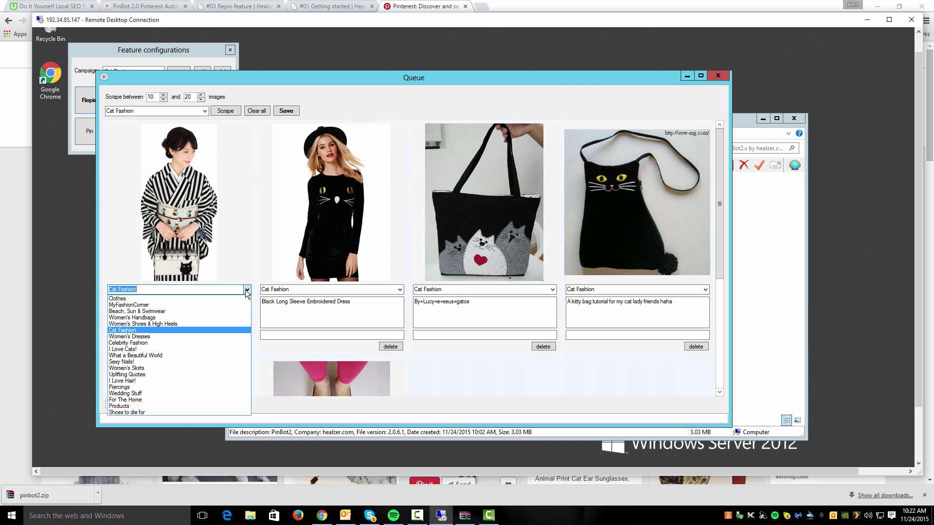
{"action": "left_click", "coordinate": [246, 290]}
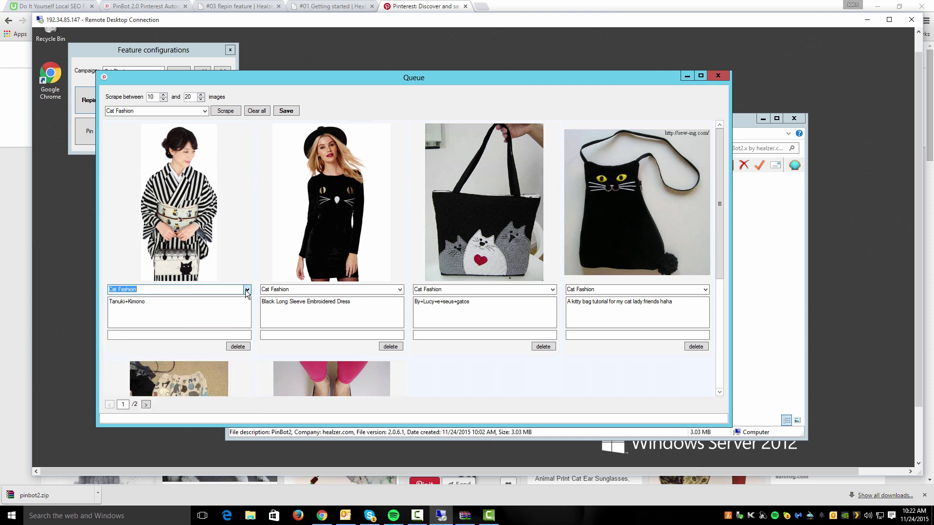
Step: Assign the three-cat tote bag pin to the MyFashionCorner board and the kitty bag tutorial pin to Women's Handbags
{"action": "left_click", "coordinate": [553, 289]}
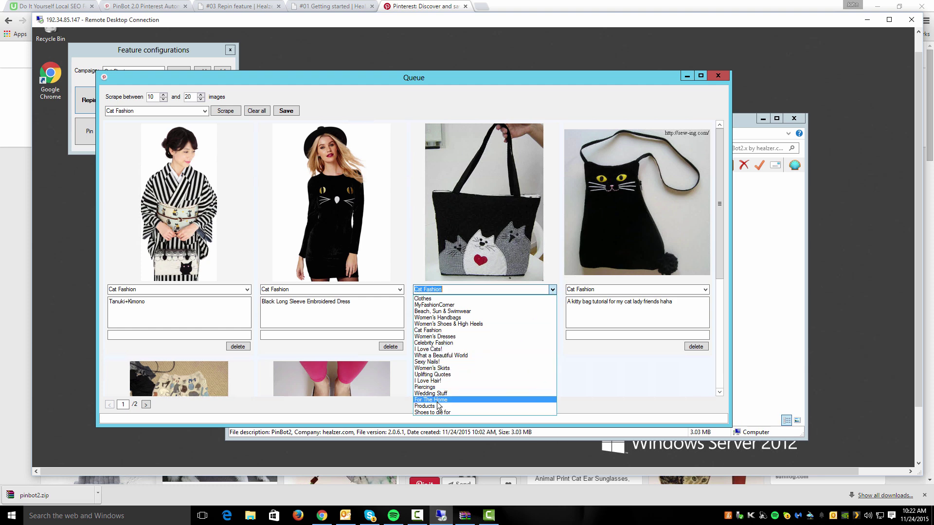
{"action": "left_click", "coordinate": [452, 305]}
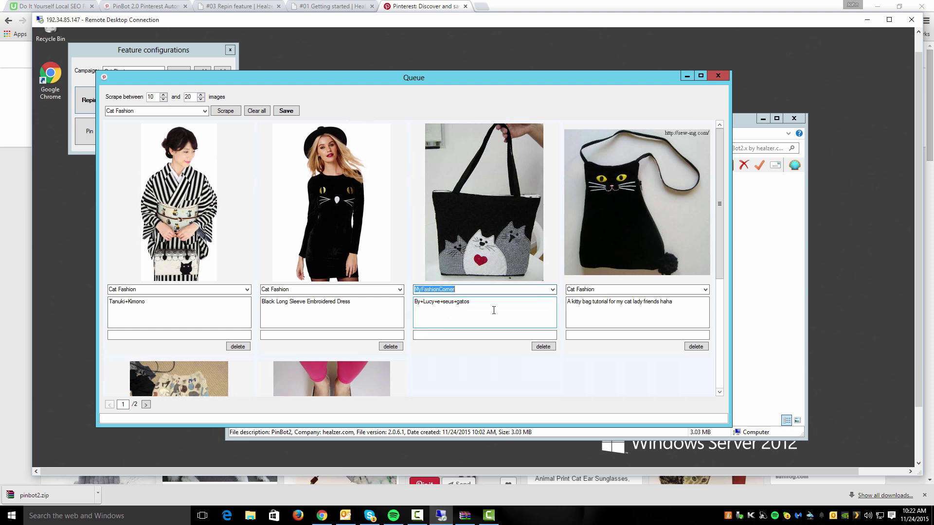
{"action": "left_click", "coordinate": [705, 292]}
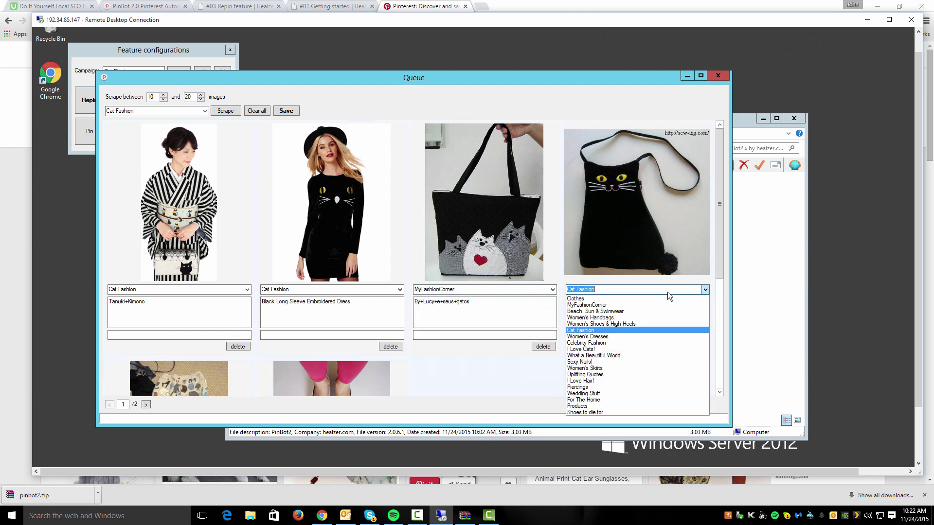
{"action": "left_click", "coordinate": [599, 317]}
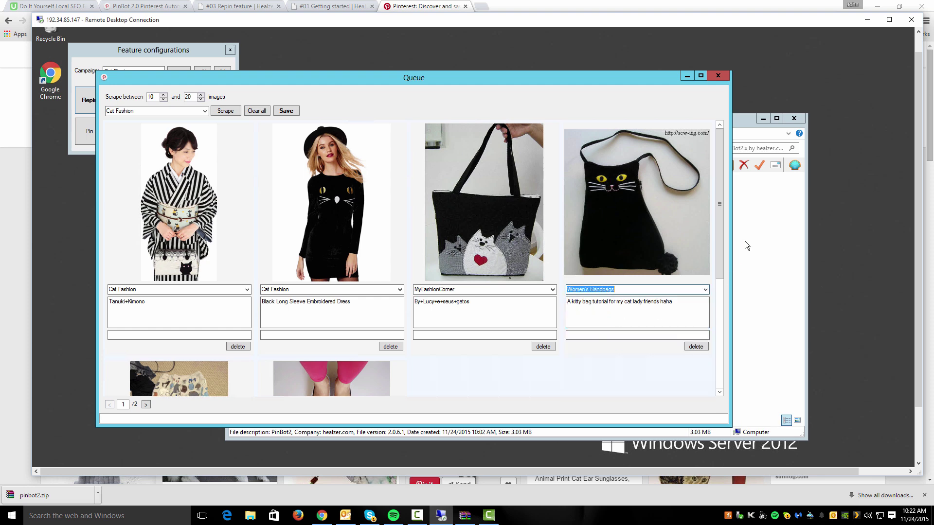
Step: Save the edited queue and close the queue, Repin and feature configuration windows
{"action": "left_click", "coordinate": [724, 292]}
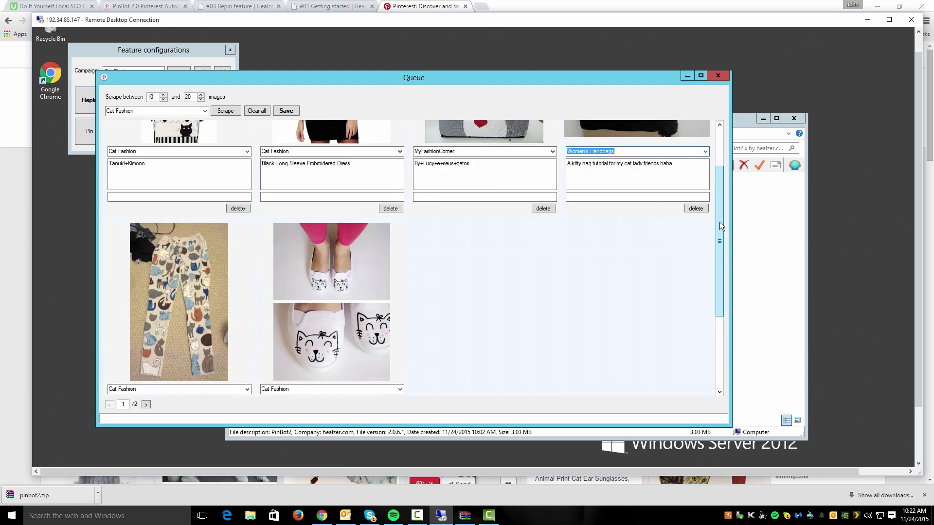
{"action": "left_click_drag", "start_coordinate": [719, 221], "coordinate": [719, 186]}
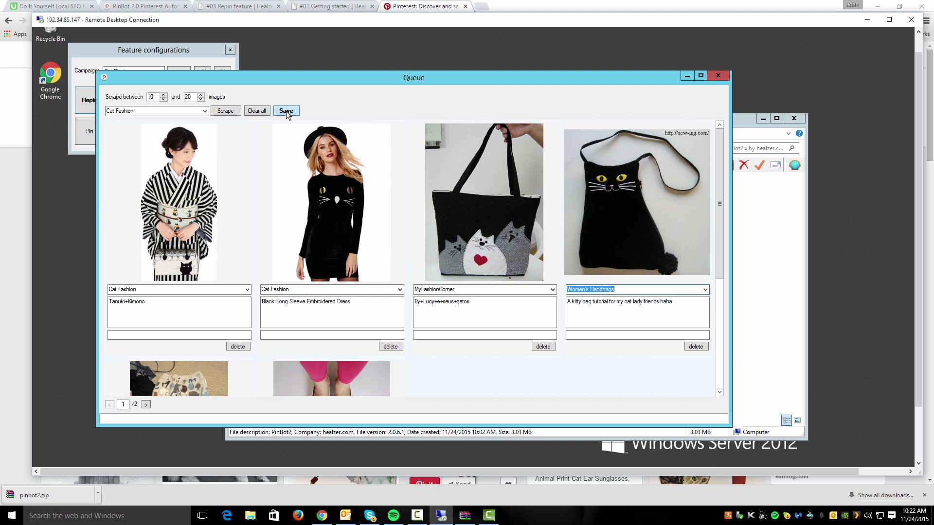
{"action": "left_click", "coordinate": [286, 111]}
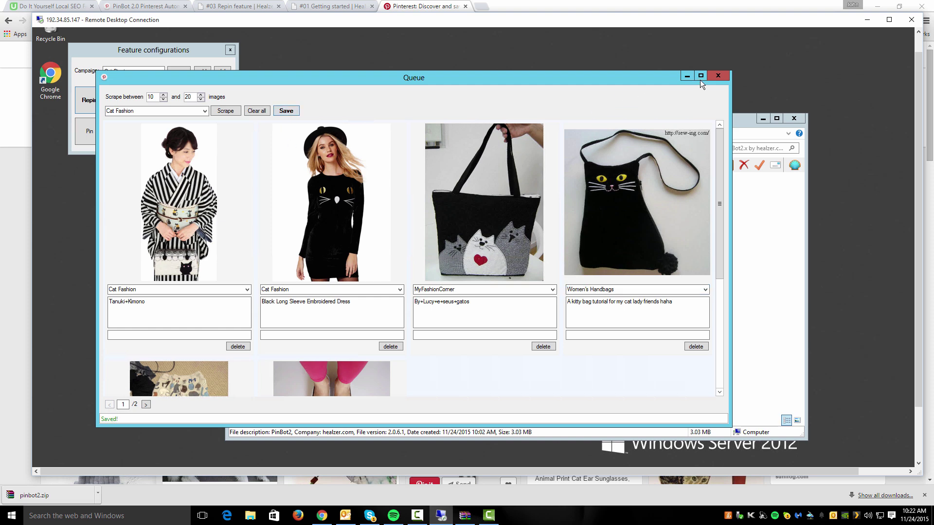
{"action": "left_click", "coordinate": [717, 75]}
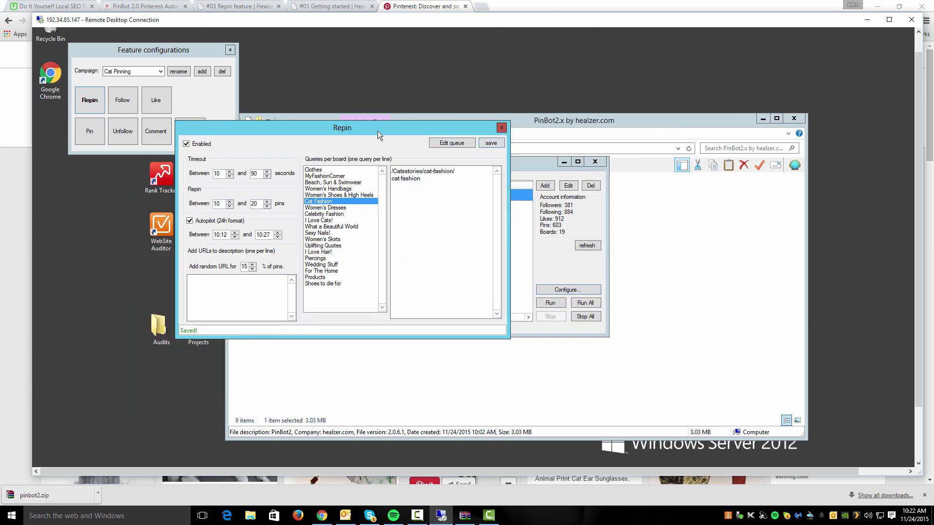
{"action": "left_click", "coordinate": [502, 128]}
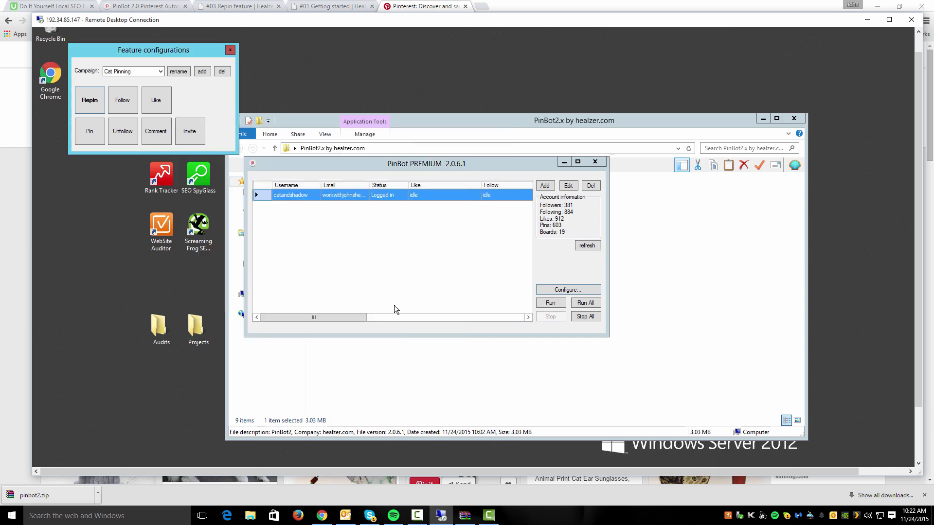
{"action": "left_click", "coordinate": [230, 51]}
Step: Run the selected account and widen the PinBot window on both sides to show all feature status columns
{"action": "left_click", "coordinate": [550, 303]}
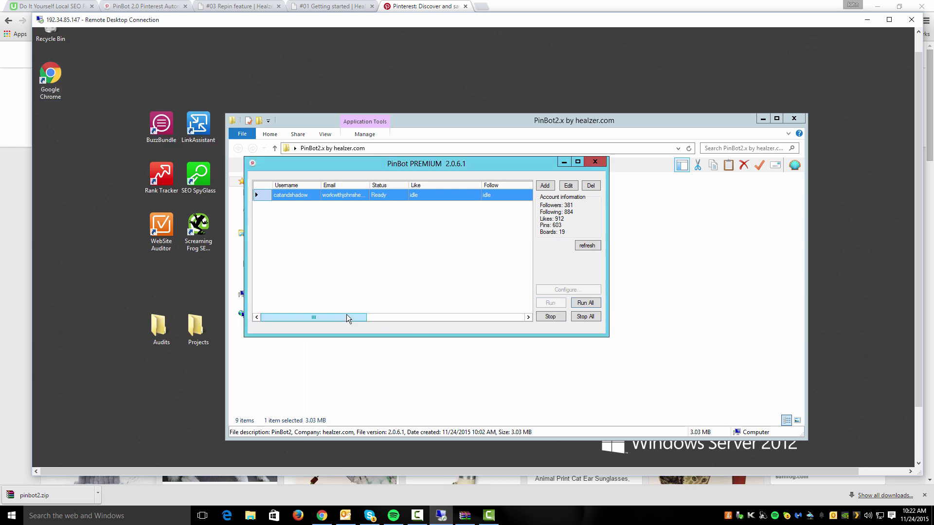
{"action": "left_click_drag", "start_coordinate": [346, 315], "coordinate": [357, 316]}
{"action": "left_click_drag", "start_coordinate": [607, 334], "coordinate": [821, 336]}
{"action": "left_click_drag", "start_coordinate": [231, 333], "coordinate": [57, 335]}
{"action": "left_click_drag", "start_coordinate": [501, 169], "coordinate": [518, 165]}
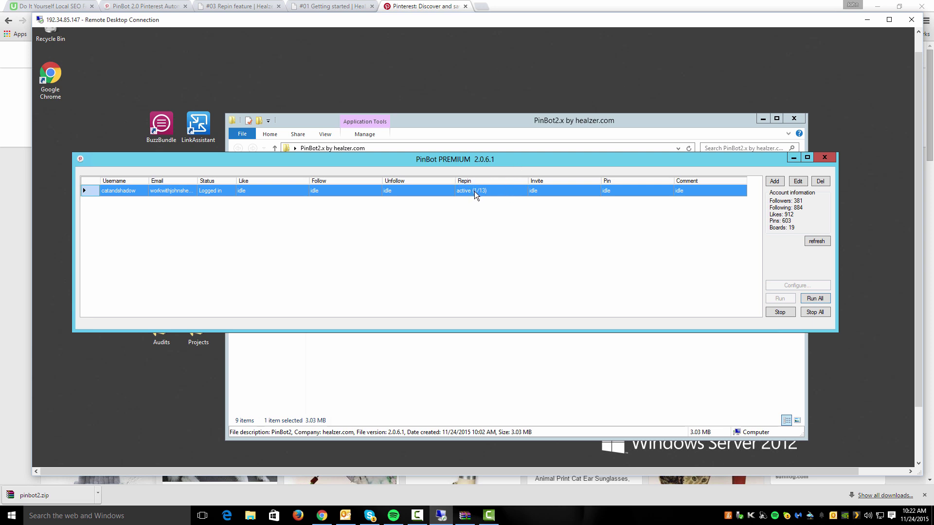